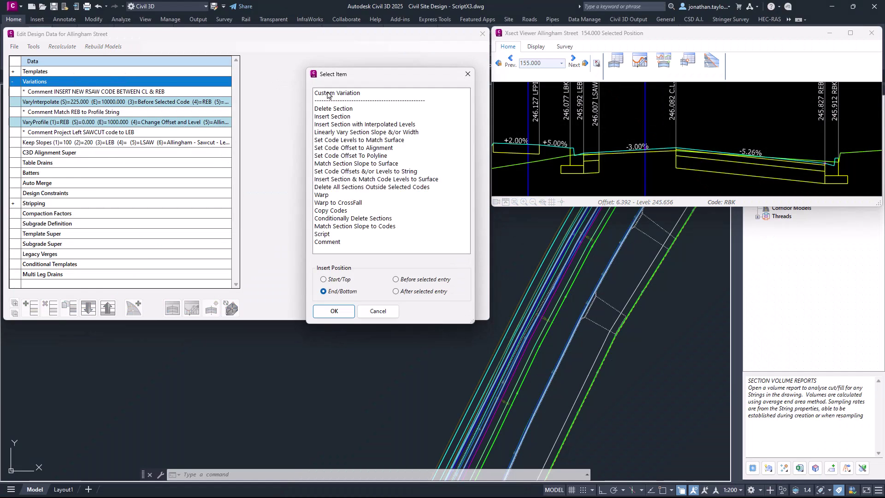
Start a new 'Insert - Add Offset Centreline' custom variation for Allingham Street.
double_click(328, 93)
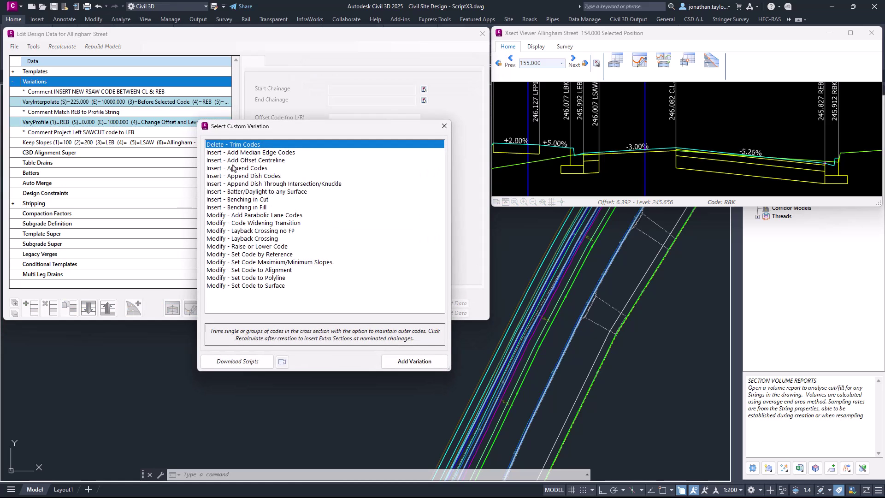
left_click(236, 161)
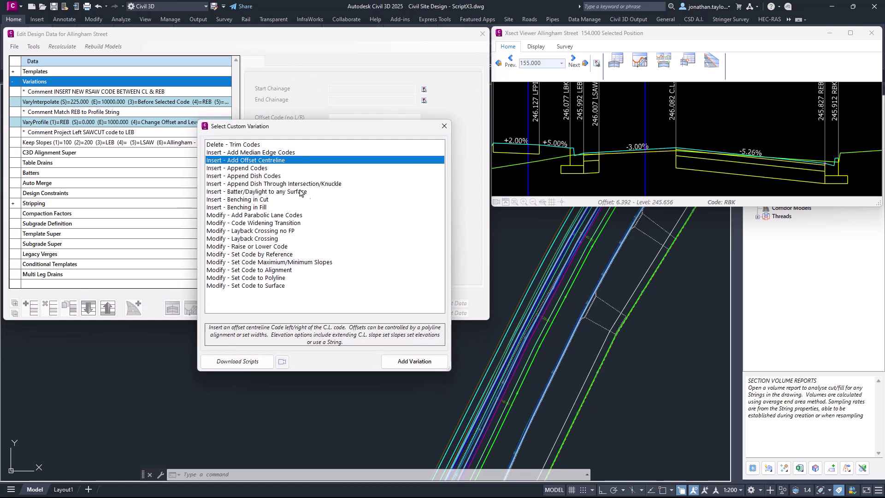
double_click(297, 161)
Set the offset centreline's Start Chainage to 100 and End Chainage to 200.
left_click(345, 89)
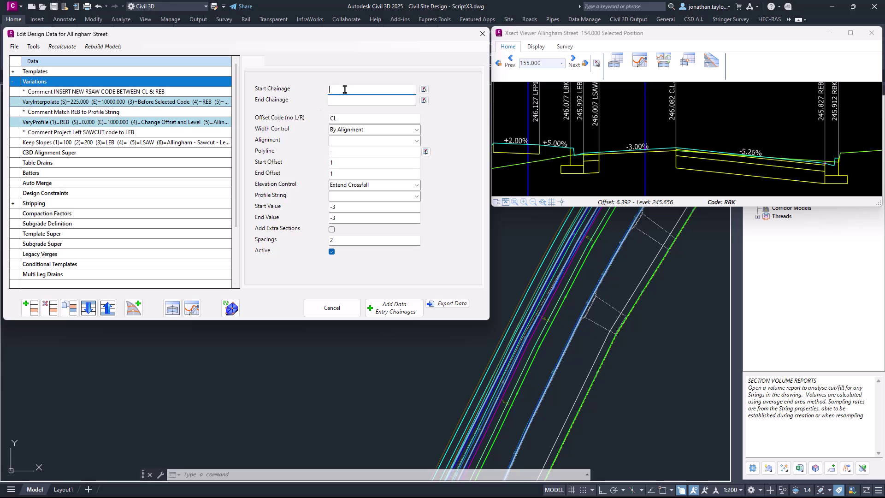
type("100")
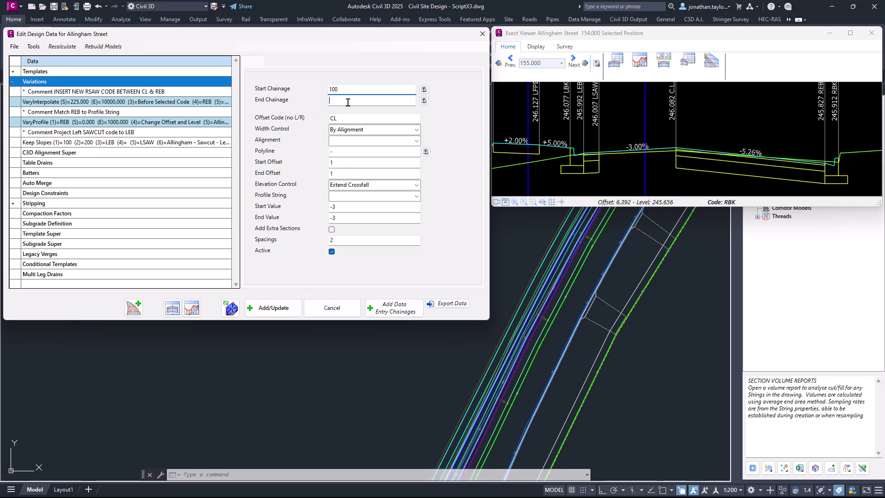
left_click(348, 101)
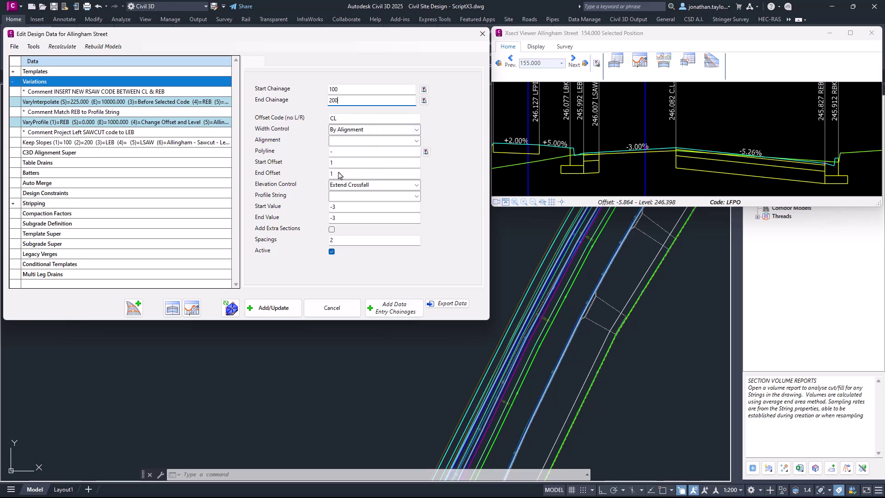
left_click(414, 131)
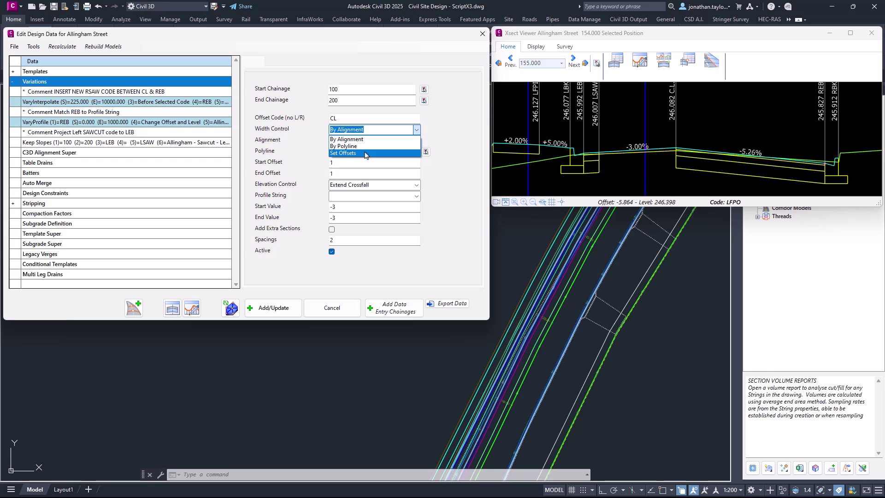
Choose Set Offsets width control, enable Start Offset, and add the variation to the list.
left_click(366, 154)
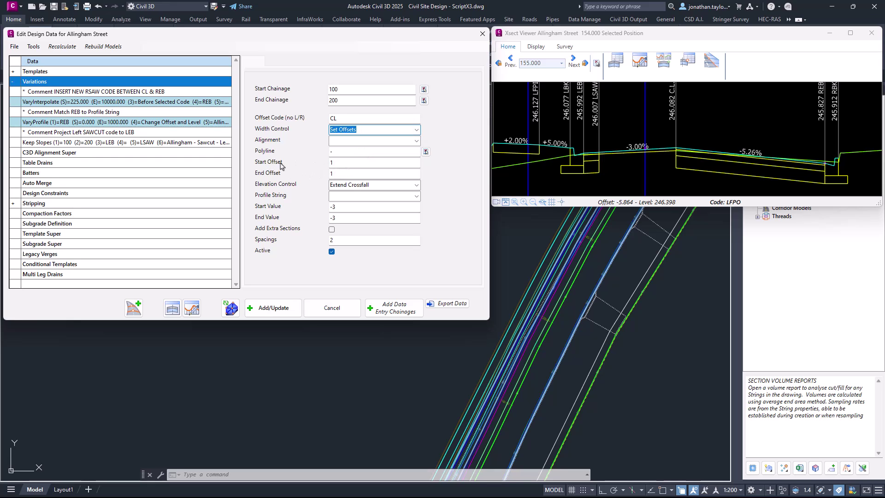
left_click(336, 164)
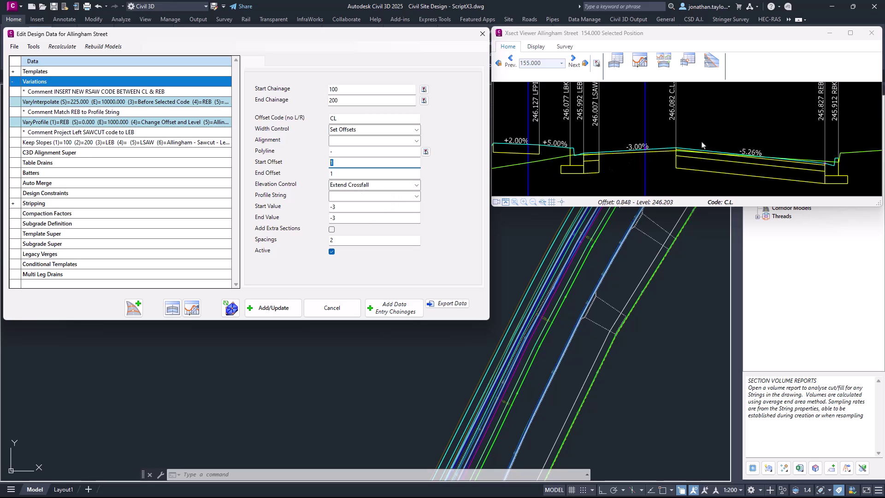
key("ctrl")
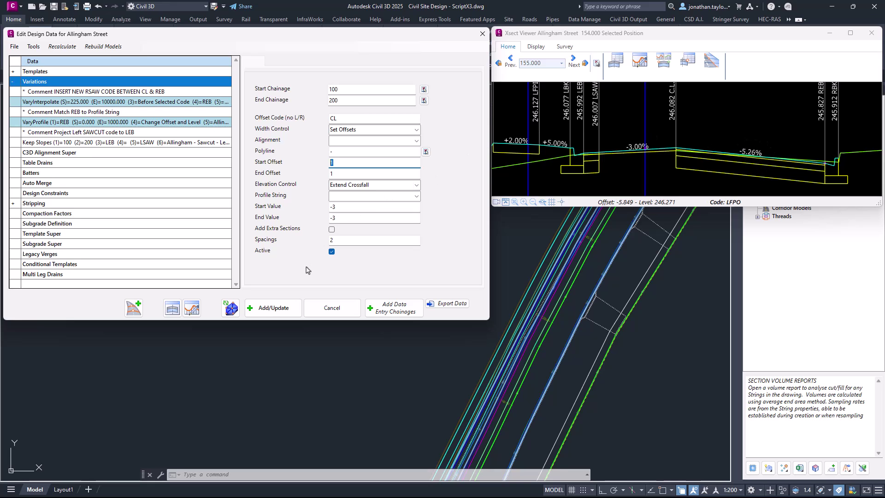
left_click(280, 313)
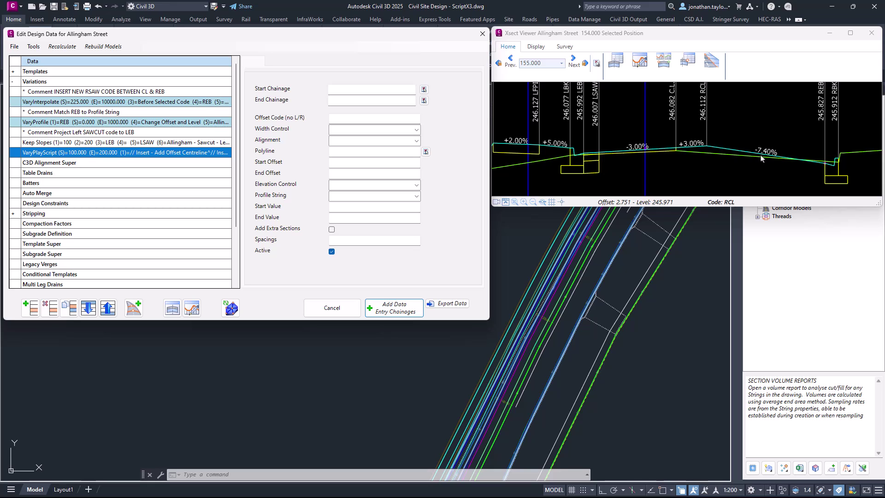
Inspect the new RCL point beside C.L., then reopen the VaryPlayScript entry for editing.
left_click(684, 147)
left_click(190, 156)
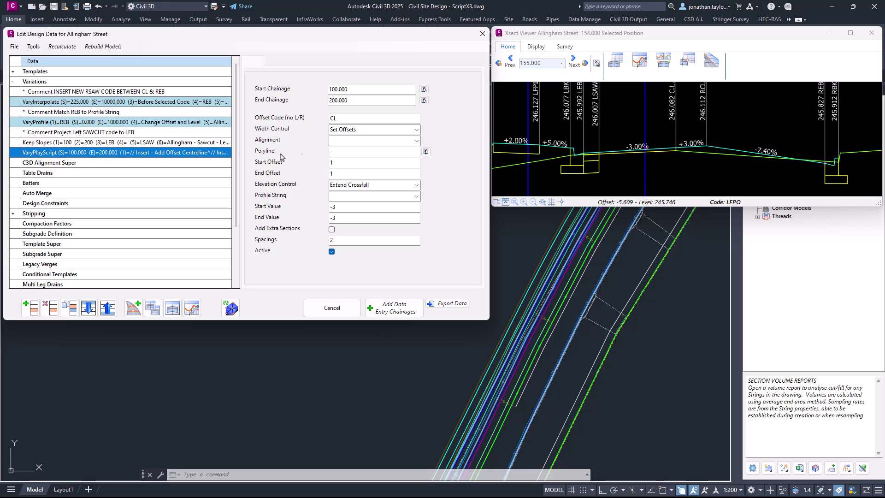
left_click(416, 130)
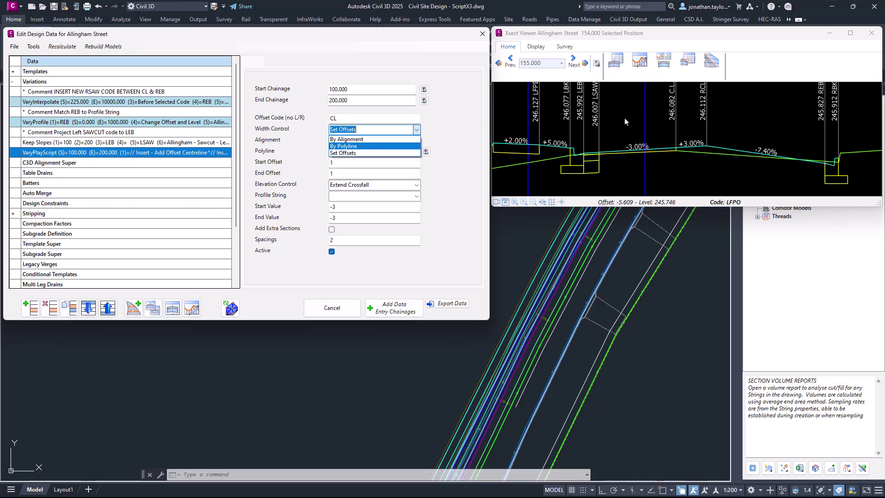
Change width control to By Alignment following CL-Left-Offset and update the VaryPlayScript entry.
left_click(353, 139)
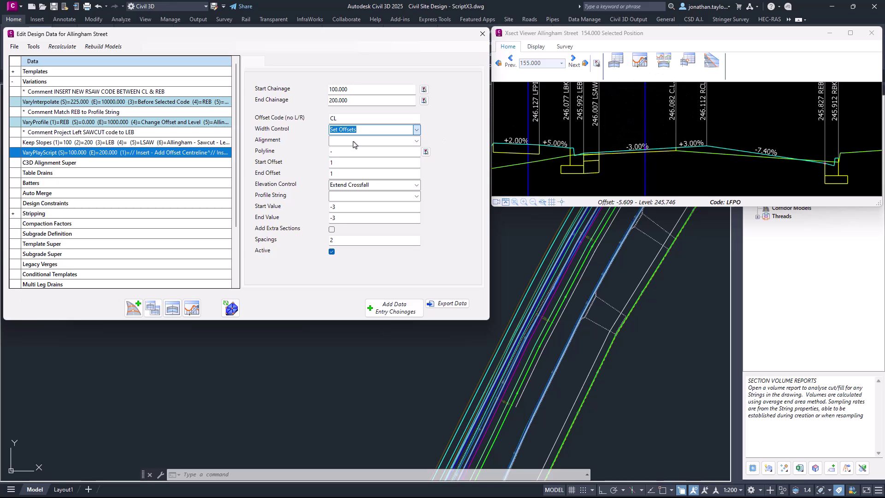
left_click(417, 142)
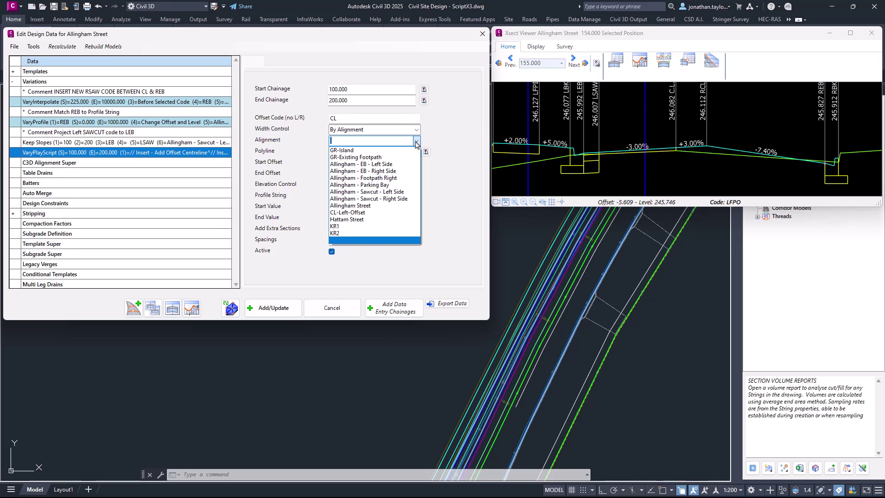
left_click(353, 213)
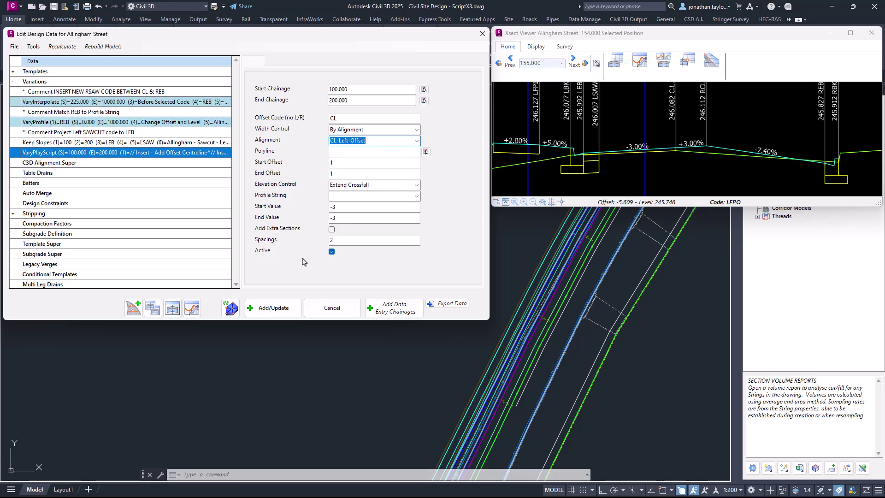
left_click(280, 309)
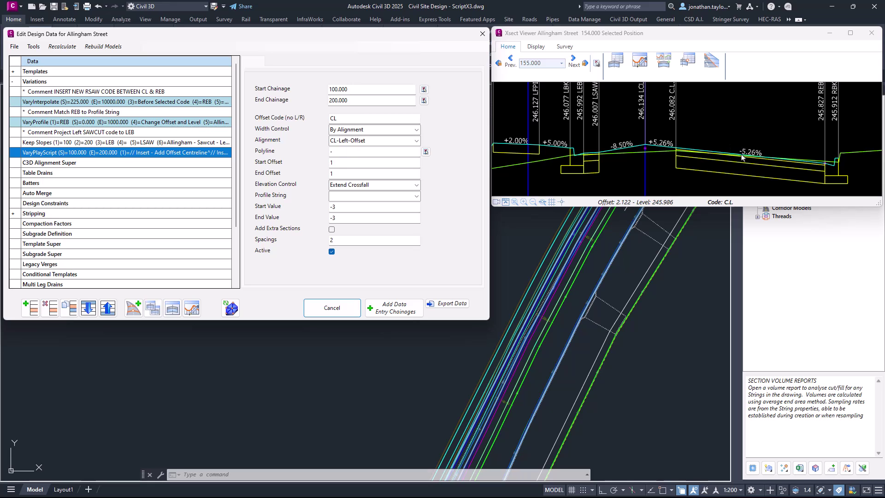
left_click(157, 154)
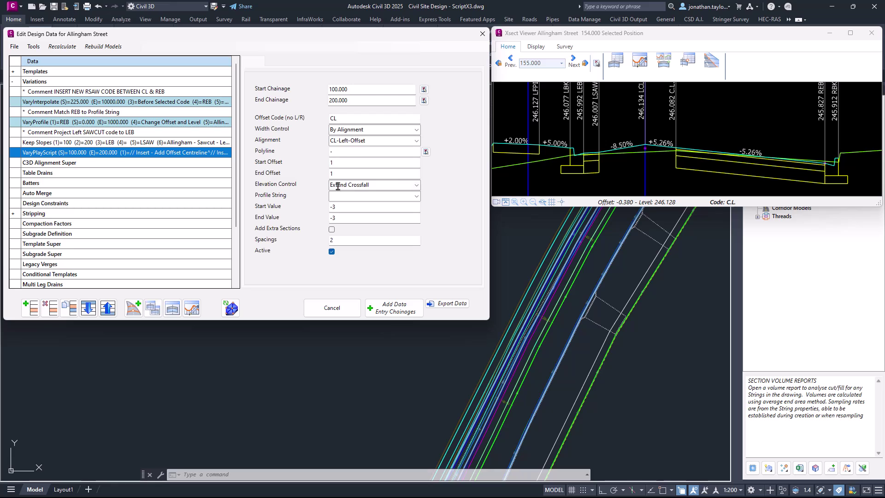
Set elevation control to By Profile String using CL-Left-Offset, then check the LCL grades.
left_click(416, 185)
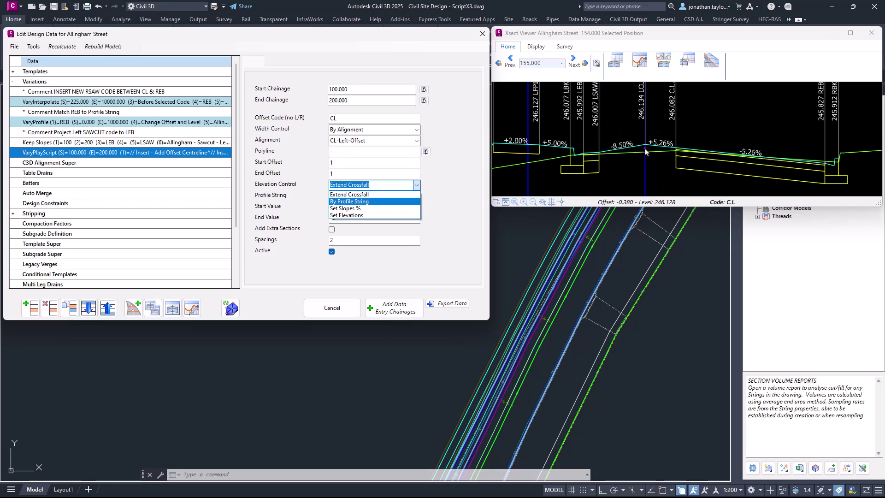
left_click(343, 202)
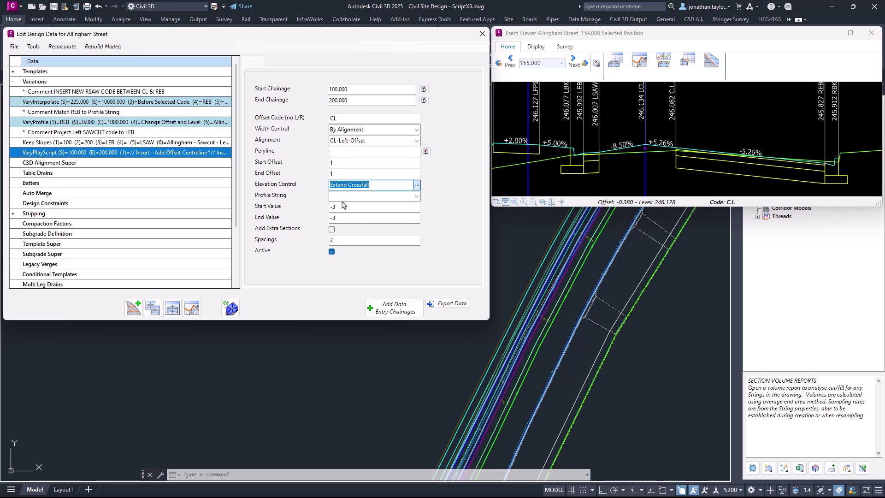
left_click(417, 197)
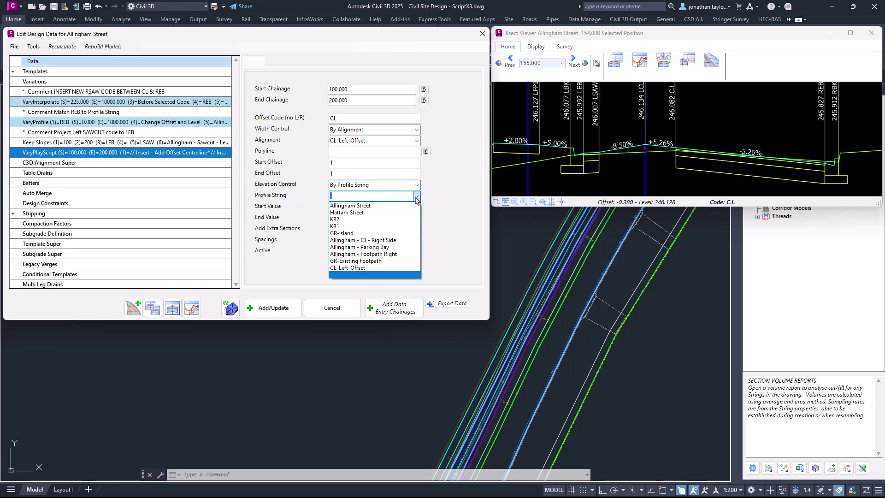
left_click(352, 268)
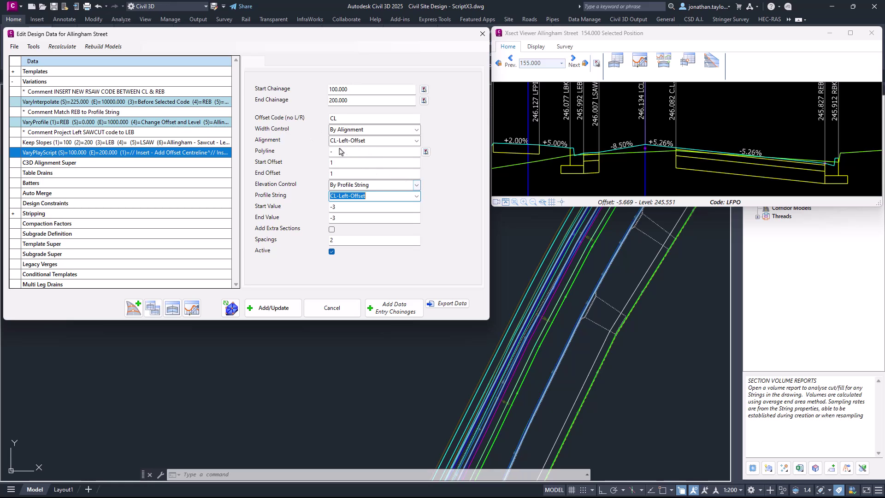
left_click(548, 145)
left_click(274, 308)
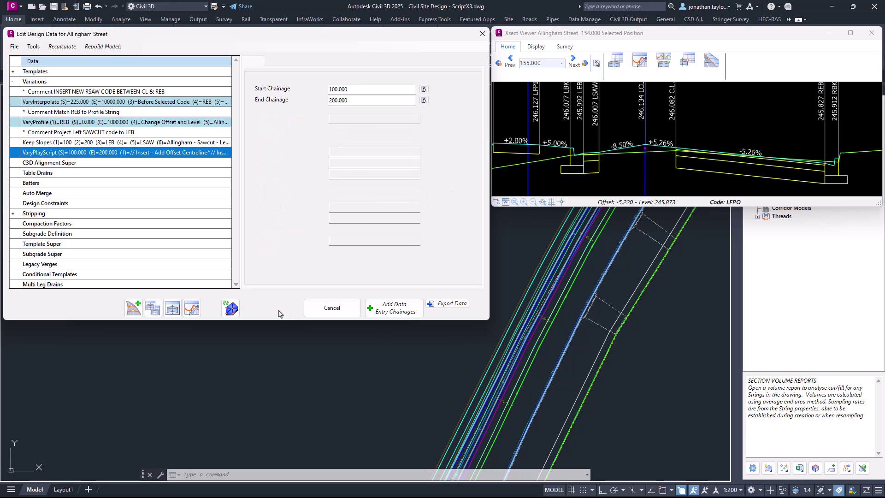
left_click(645, 149)
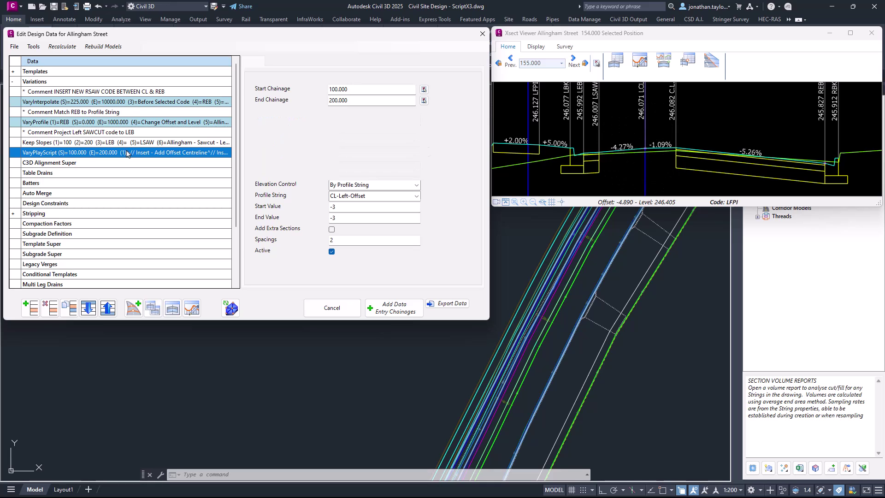
Switch elevation control to Set Slopes % and update the variation.
left_click(413, 186)
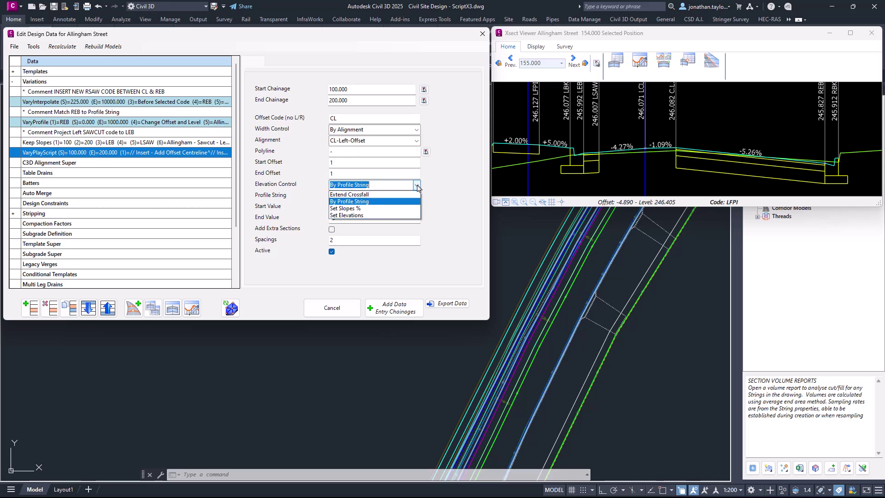
left_click(356, 209)
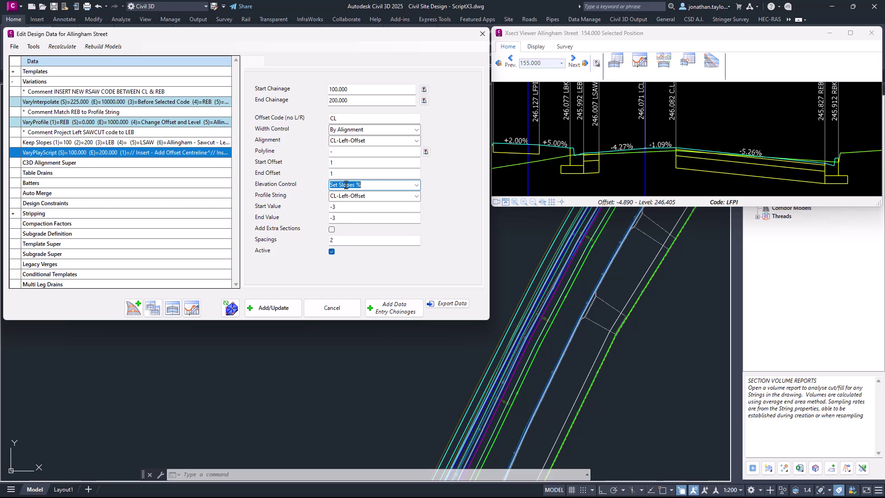
left_click(335, 218)
left_click(272, 309)
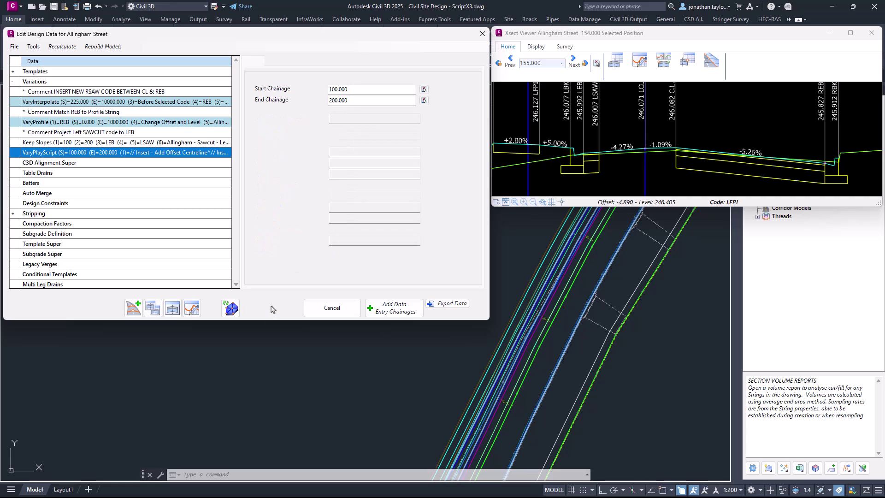
Change the start and end slope values to 3 and update the variation.
left_click(659, 150)
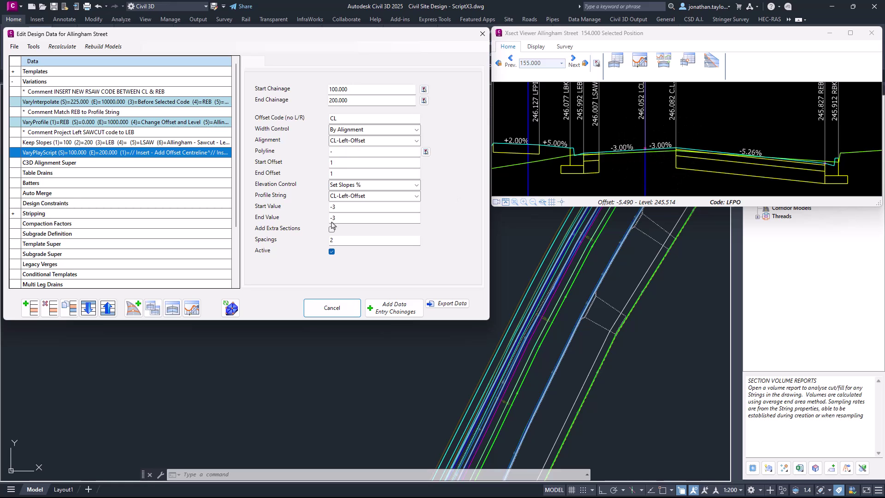
left_click(330, 206)
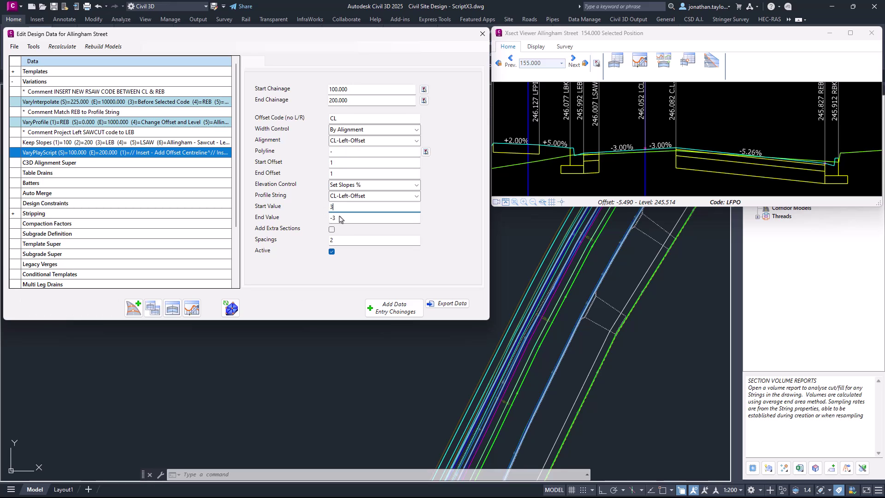
left_click(283, 311)
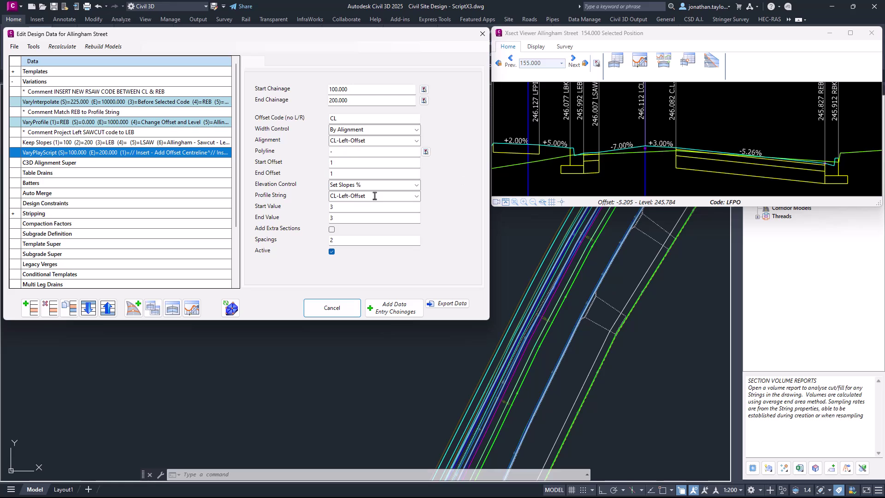
Switch elevation control to Set Elevations with start and end levels of 246.1, then update.
left_click(416, 185)
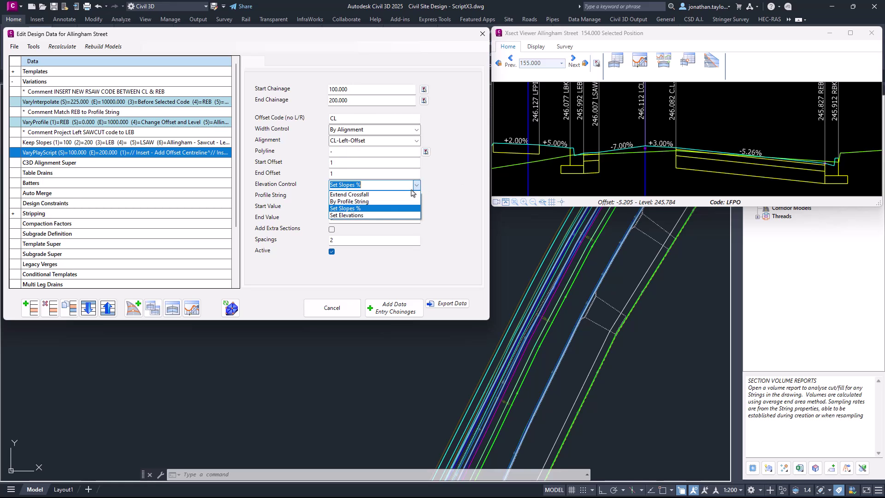
left_click(362, 216)
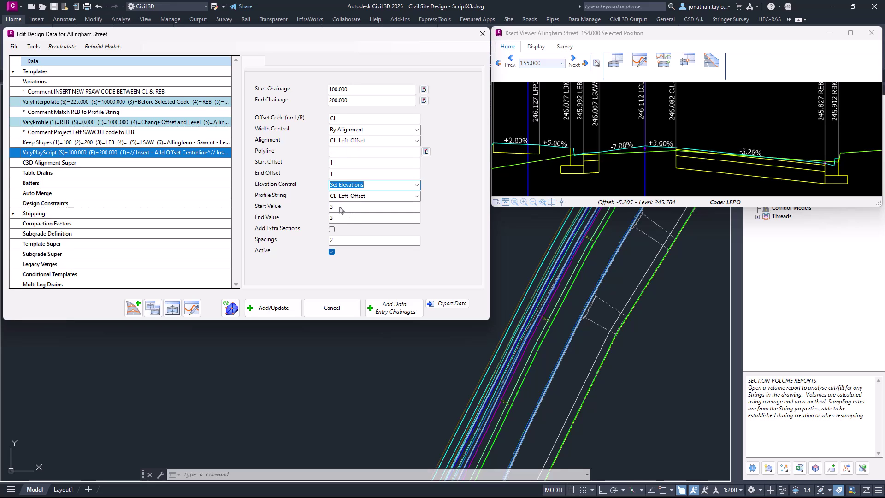
double_click(340, 210)
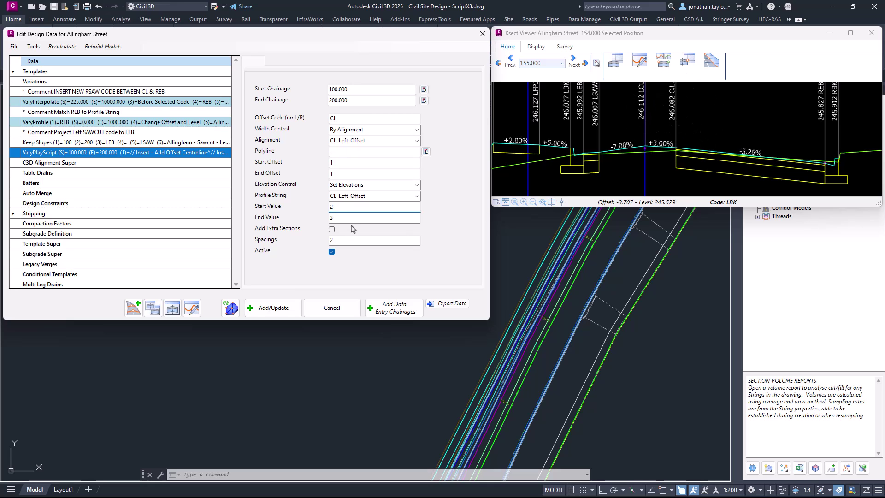
type("246.1")
key("Tab")
type("2")
left_click(338, 206)
left_click(337, 219)
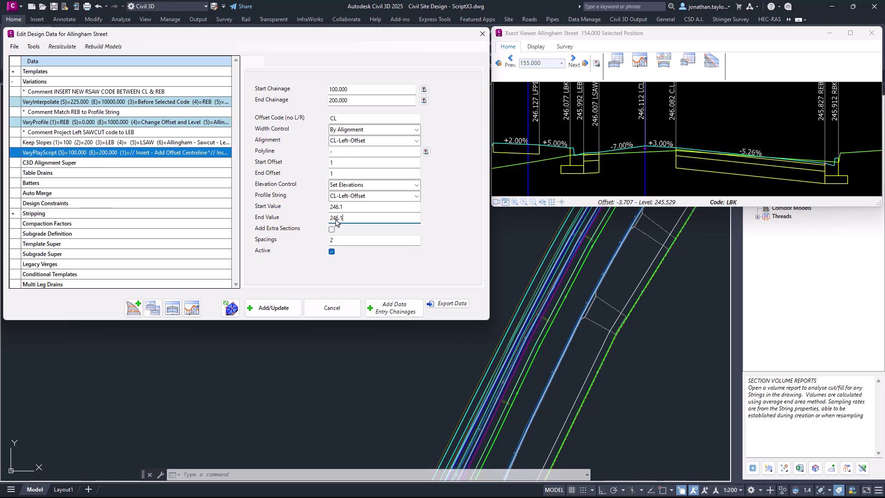
left_click(282, 307)
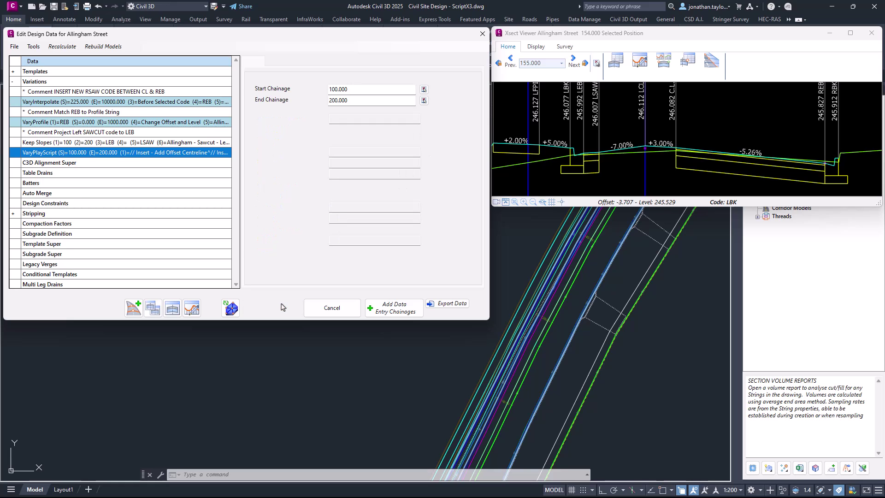
Turn on extra sections at a spacing of 5, update the variation, and recalculate.
left_click(644, 121)
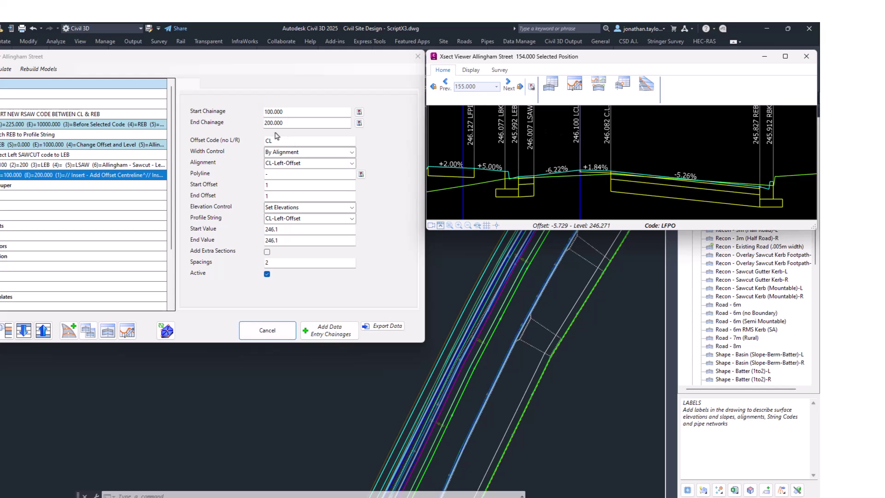
left_click(267, 252)
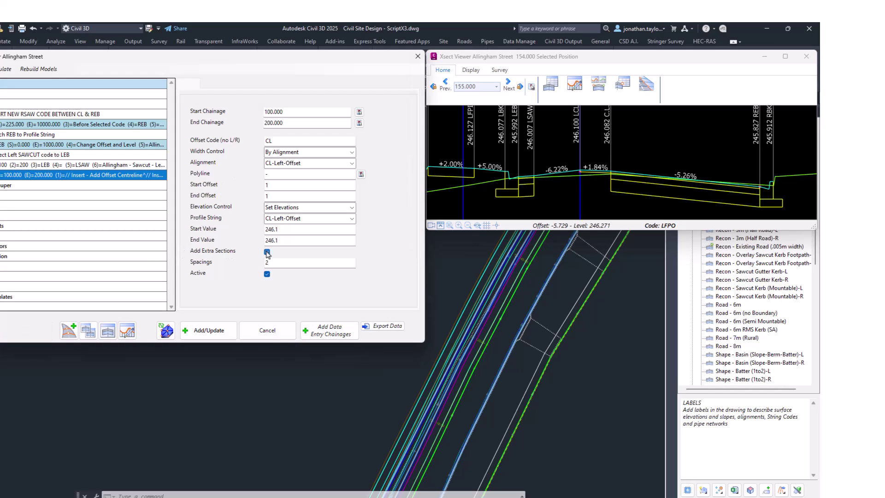
left_click_drag(271, 264, 261, 264)
left_click(216, 329)
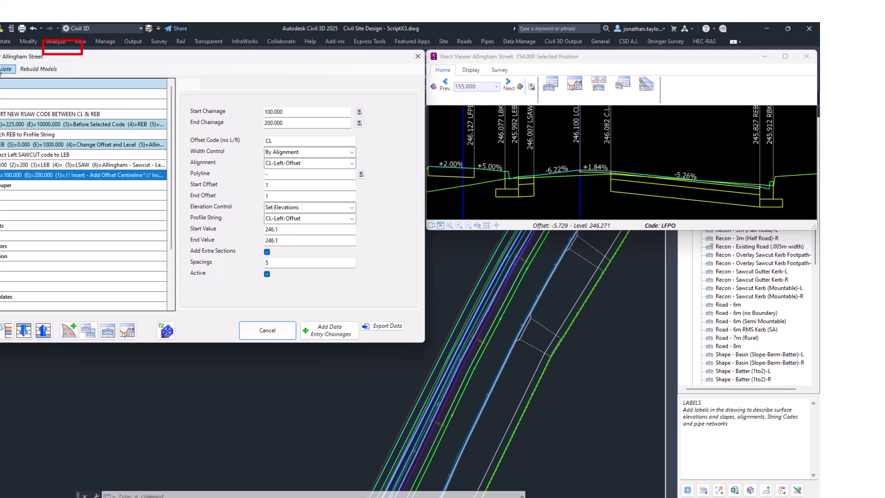
left_click(4, 70)
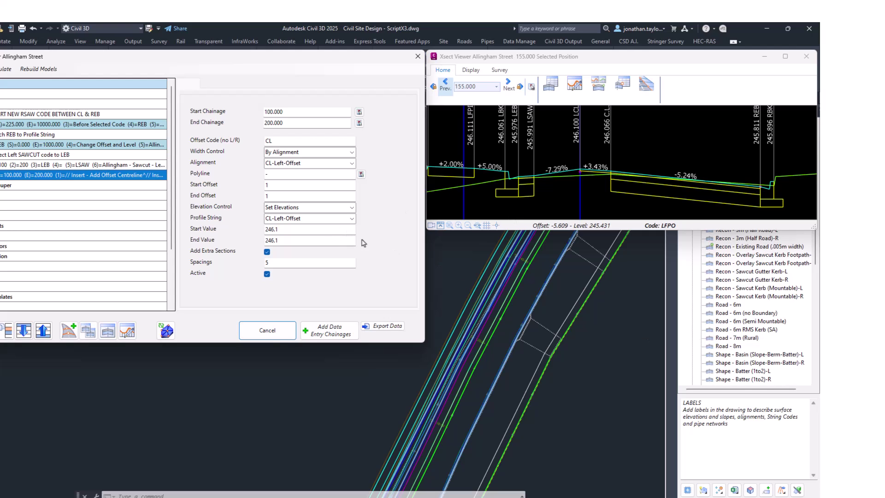
Expand Templates in the project tree and open the local ALLINGHAM STREET template for editing.
left_click(741, 306)
scroll(756, 309, "down", 5)
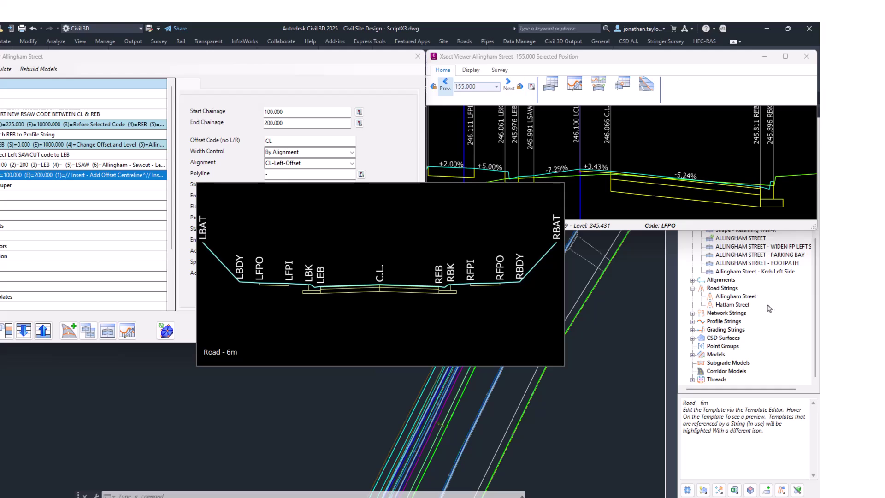
left_click(693, 382)
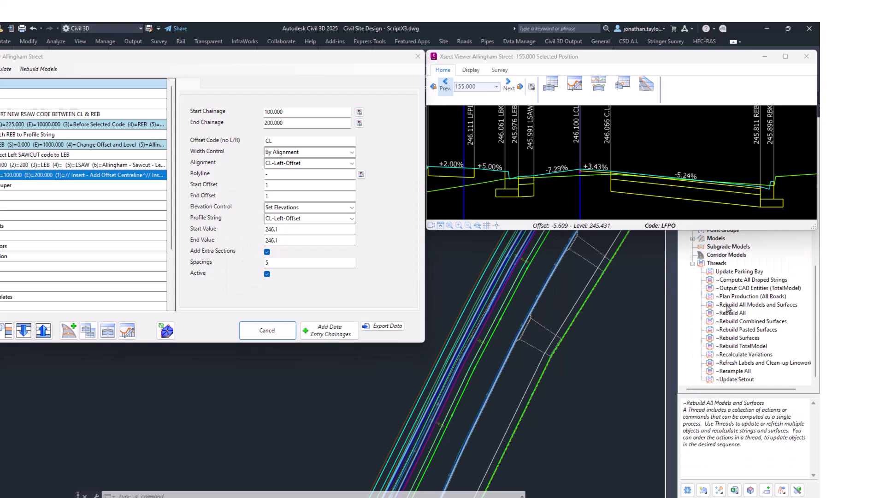
left_click(731, 372)
left_click(731, 372)
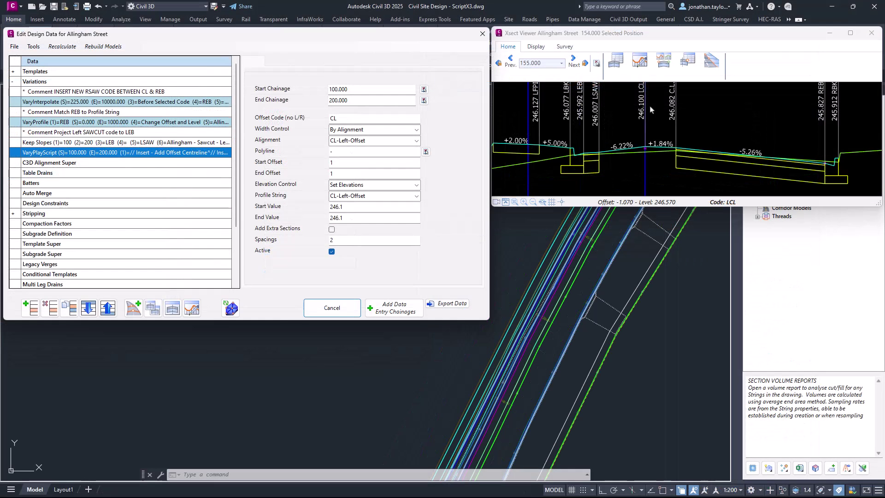
left_click_drag(666, 33, 261, 48)
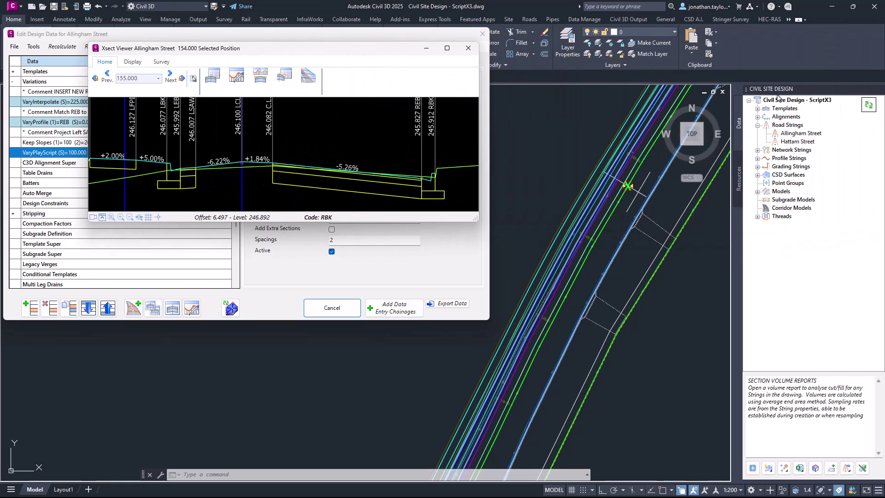
left_click(758, 109)
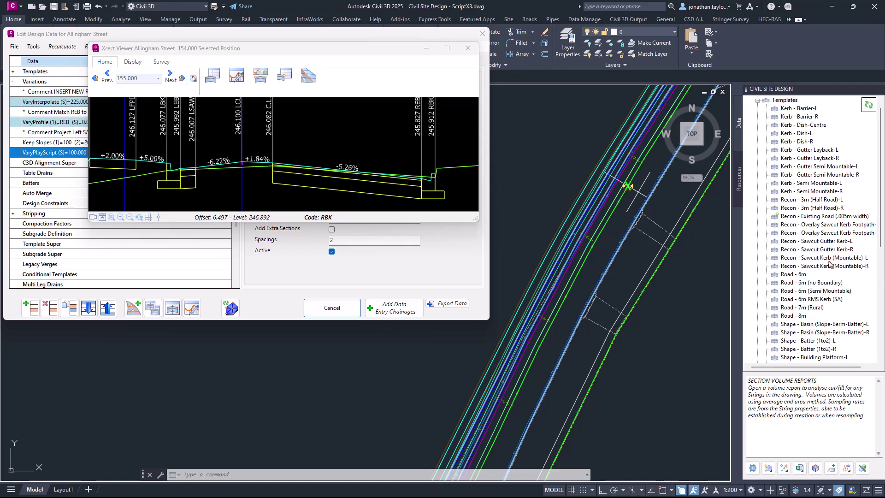
scroll(802, 258, "down", 6)
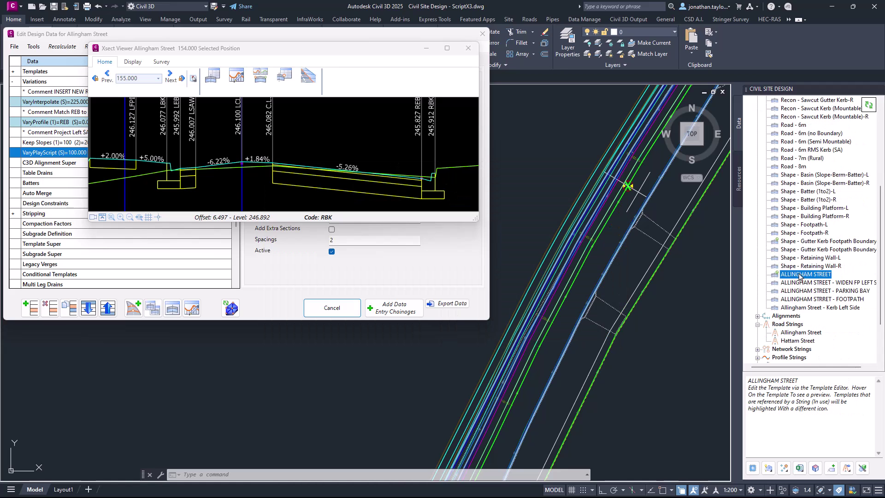
left_click(806, 275)
double_click(415, 150)
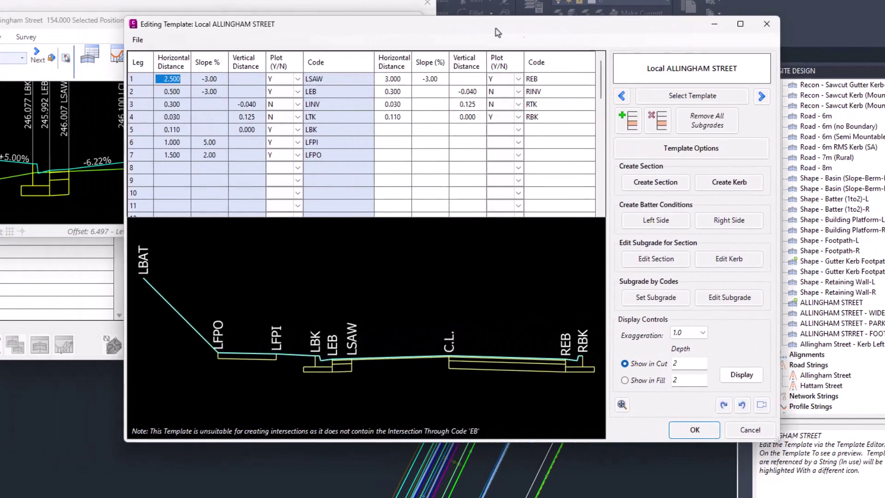
Reposition the template editor and identify the C.L., LCL, LSAW and LEB points in the preview.
left_click_drag(497, 32, 587, 23)
left_click(540, 343)
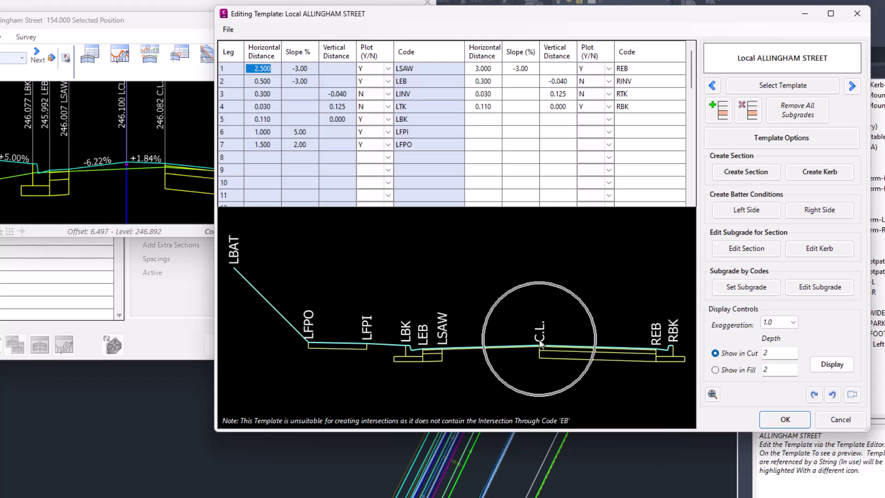
left_click(121, 94)
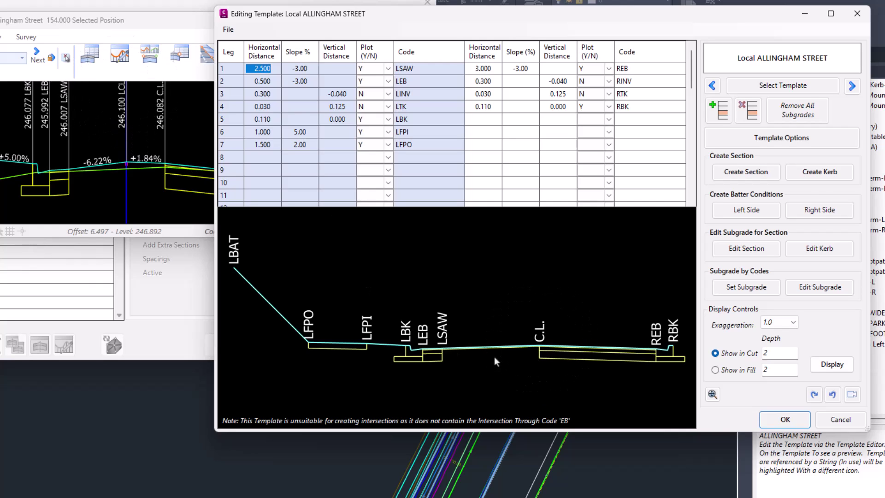
left_click(439, 351)
Define a subgrade with C.L. as the first code and LCL as the second code.
left_click(743, 286)
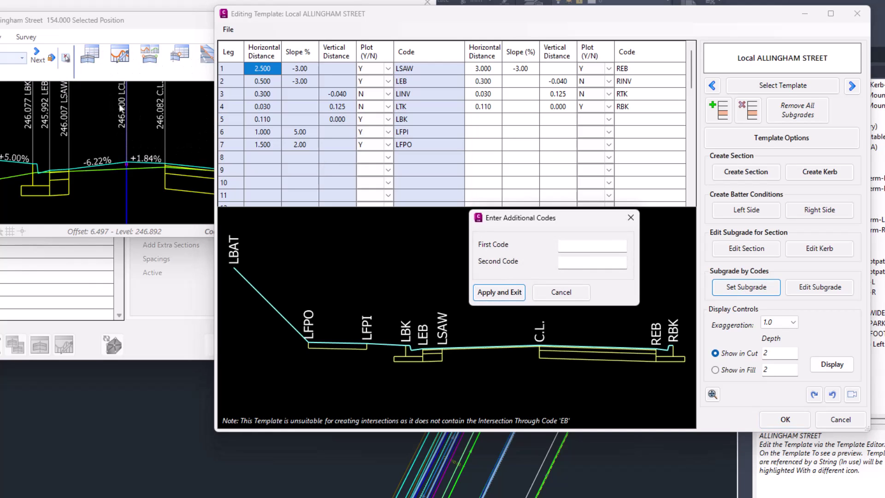
left_click(570, 248)
key("Tab")
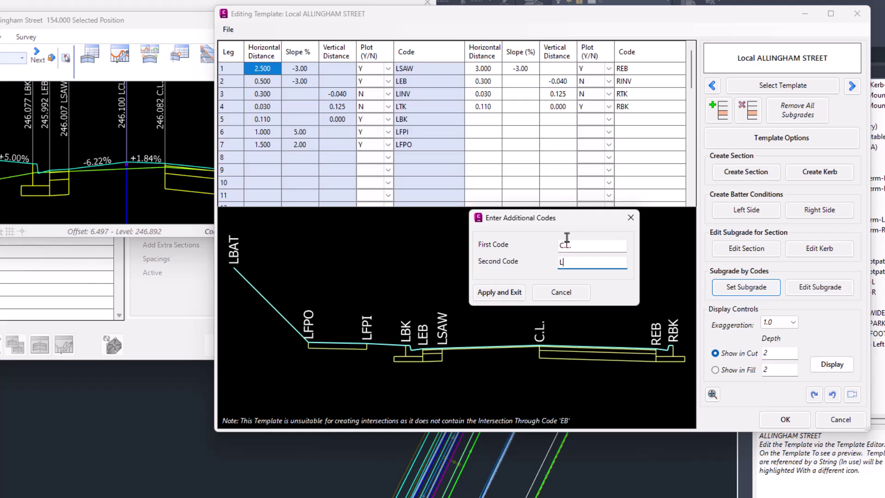
left_click(505, 291)
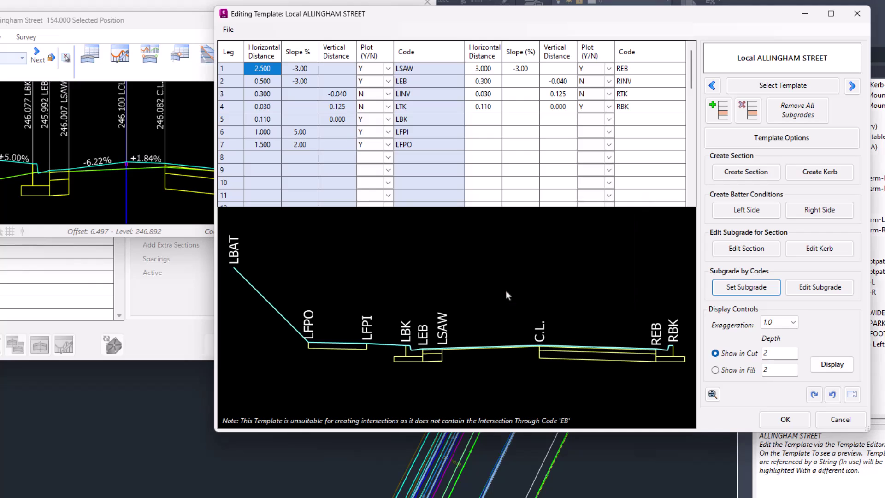
Give the first subgrade layer a depth of 0.03 and the material Asphalt.
left_click(660, 241)
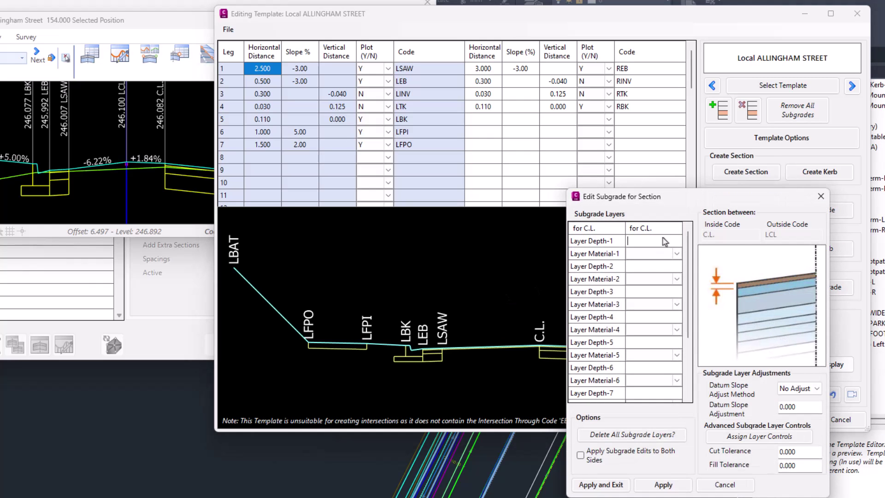
left_click(654, 254)
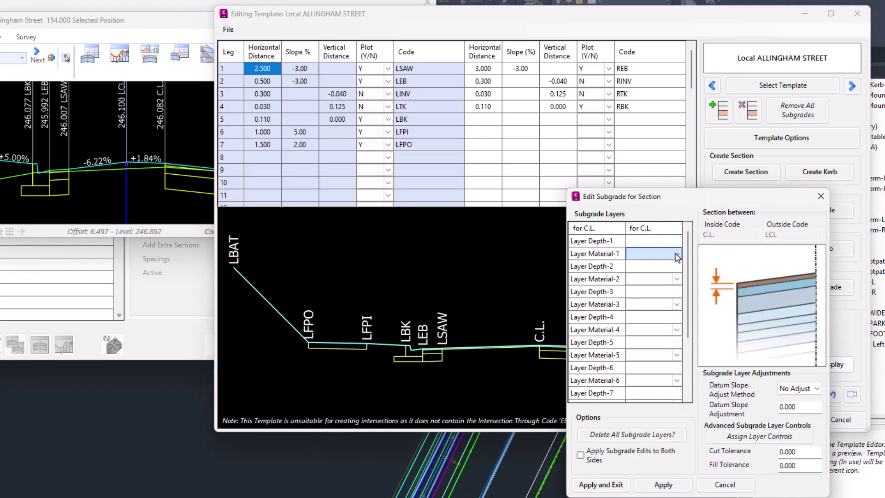
left_click(676, 253)
left_click(602, 265)
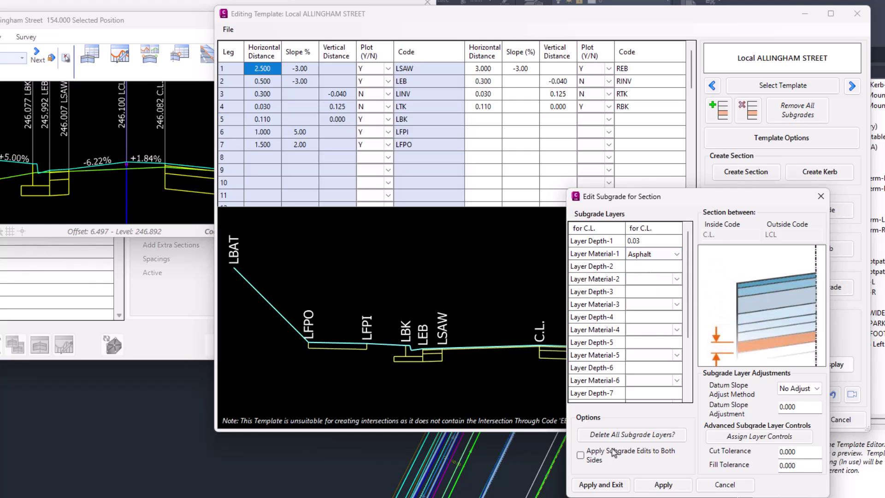
Apply the subgrade edits to both sides and save the template changes.
left_click(588, 457)
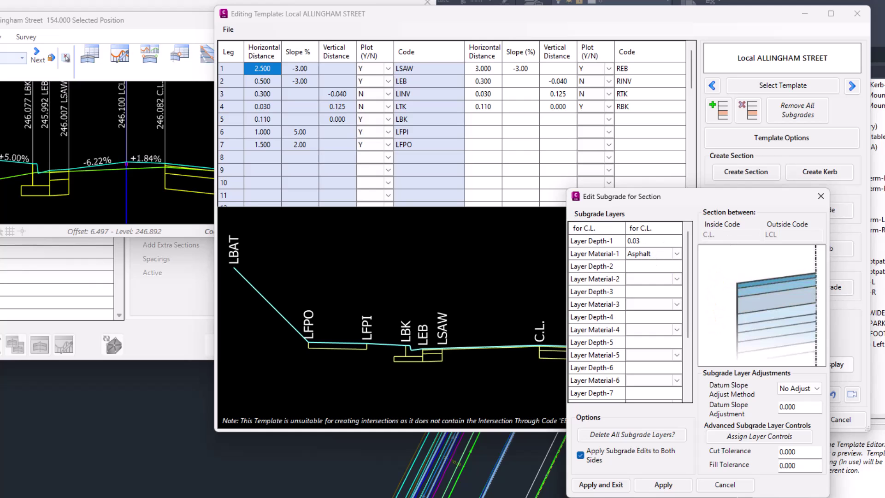
left_click(596, 484)
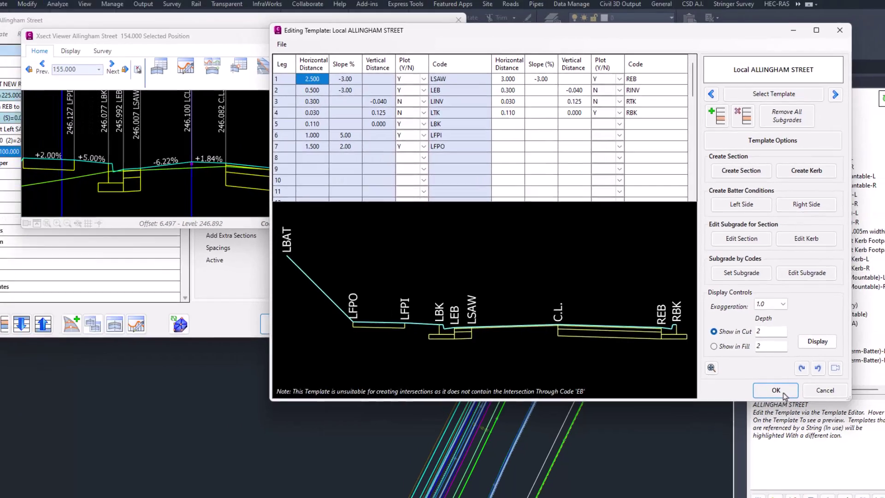
left_click(777, 391)
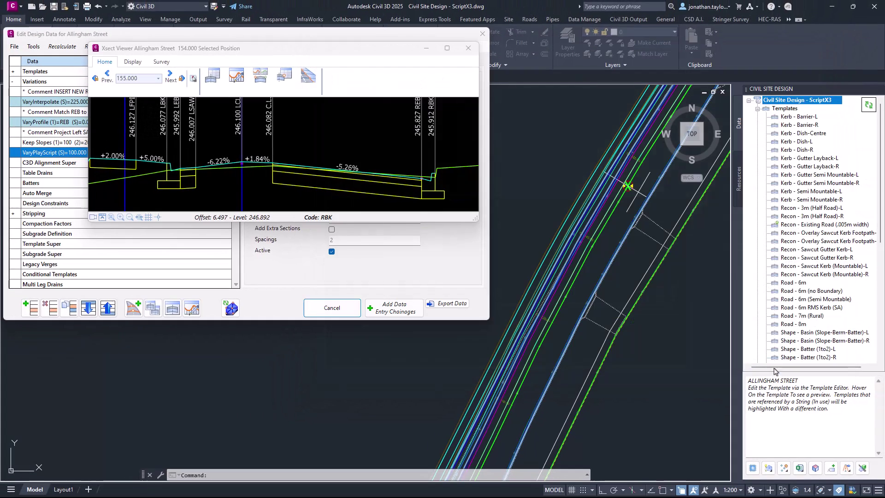